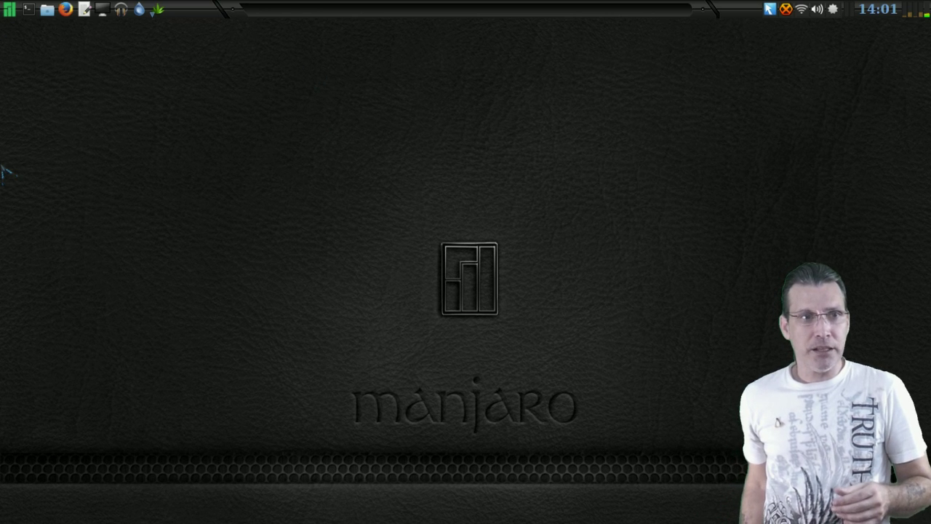
- Review the Whisker Menu's behavior options and the command assigned to Edit Applications, and close its properties
click(9, 10)
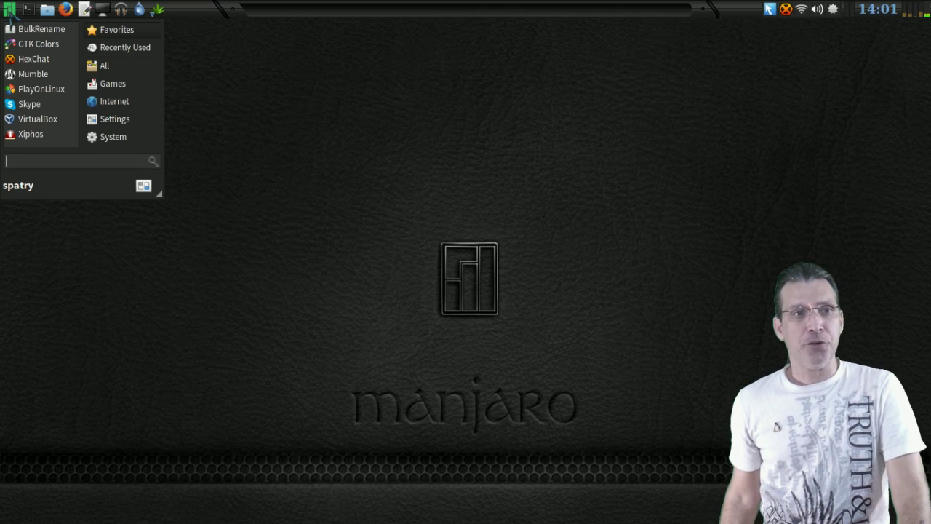
click(10, 10)
right_click(10, 10)
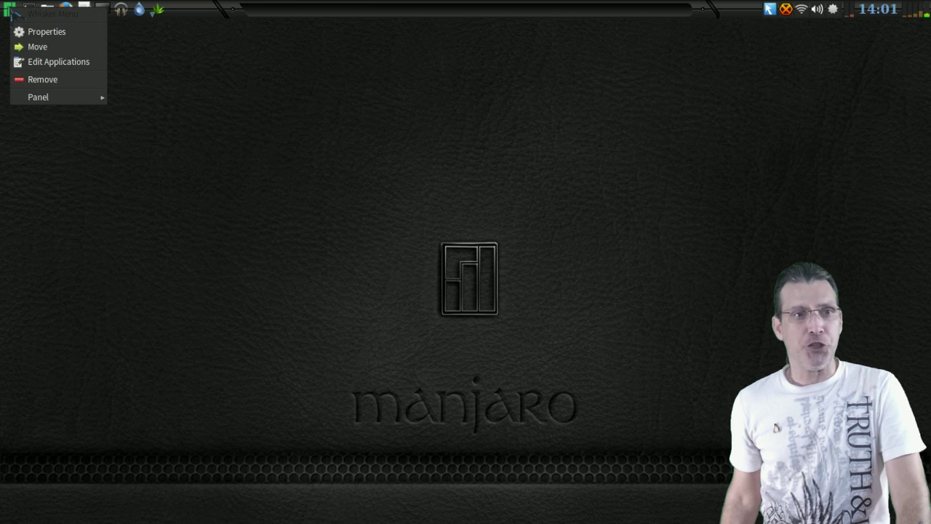
click(63, 34)
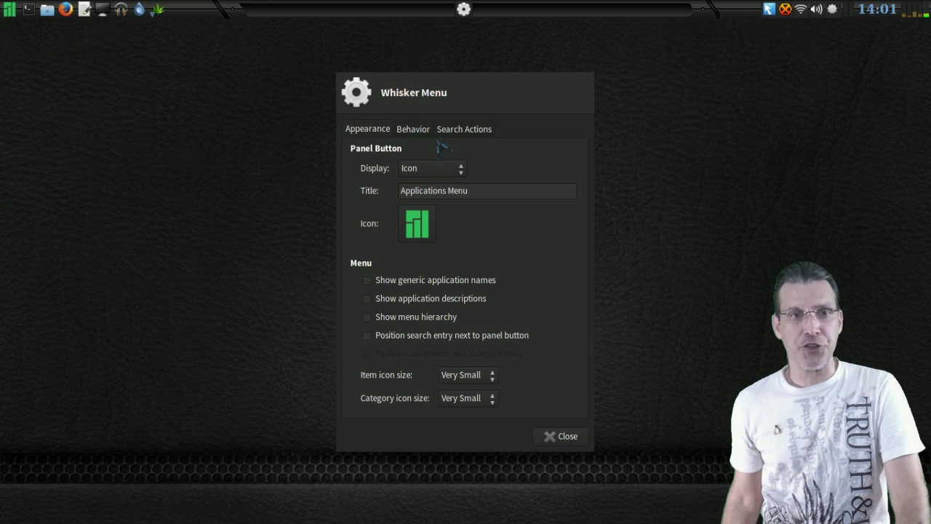
click(412, 130)
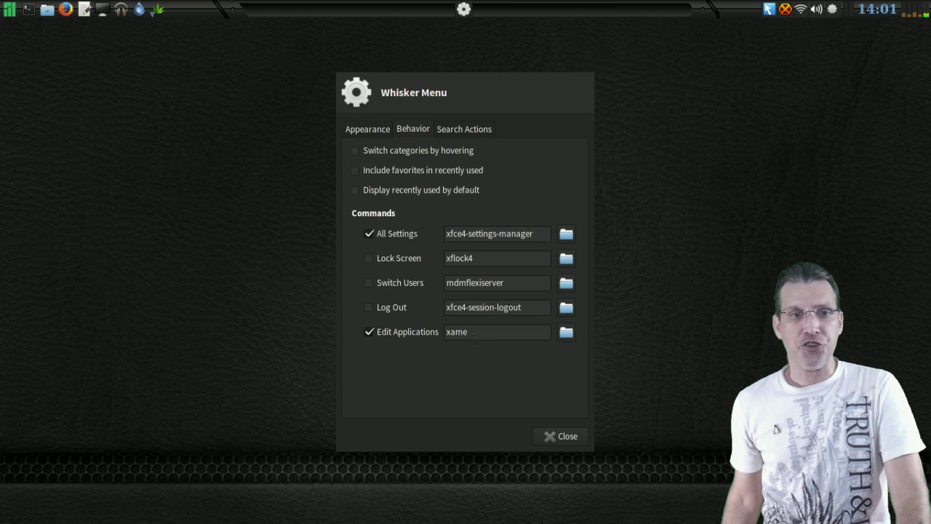
click(558, 439)
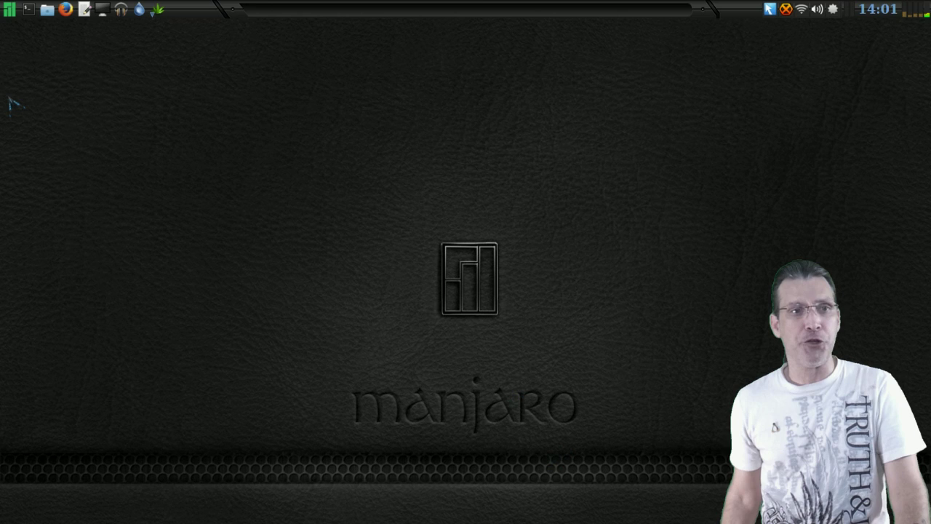
- Open the menu editor from the Whisker Menu and load the Bluetooth Device Setup entry from the Settings category
right_click(13, 14)
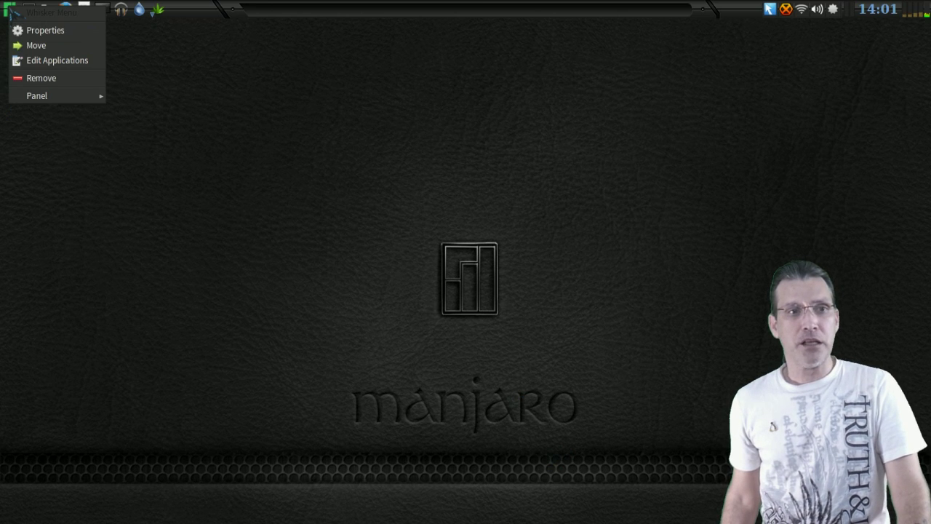
click(38, 61)
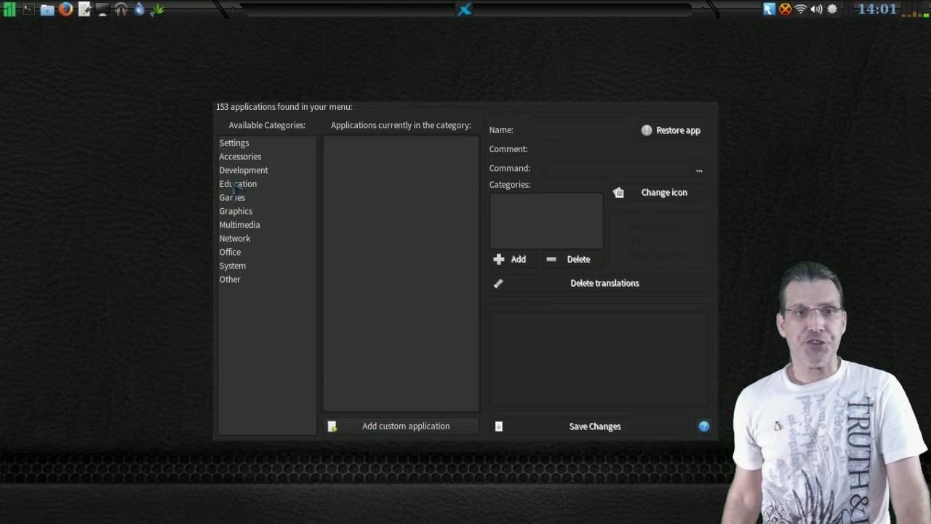
click(230, 147)
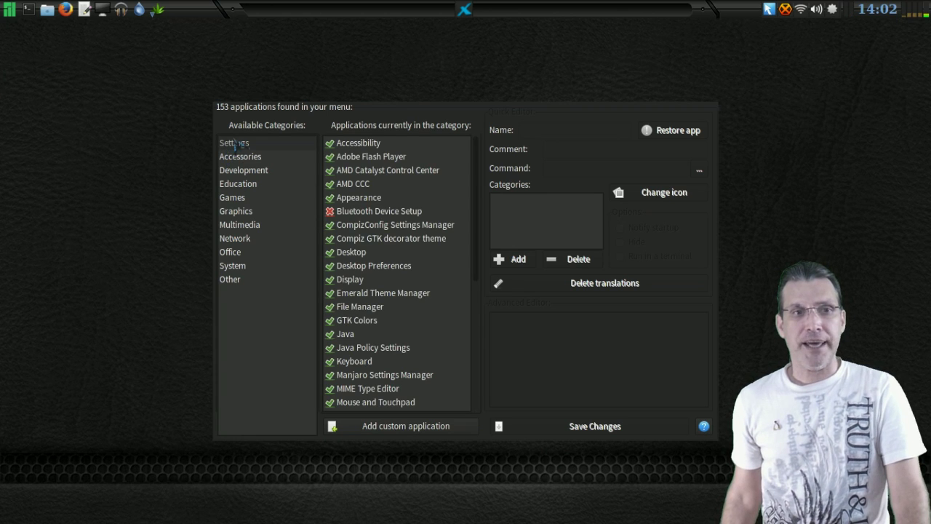
click(356, 216)
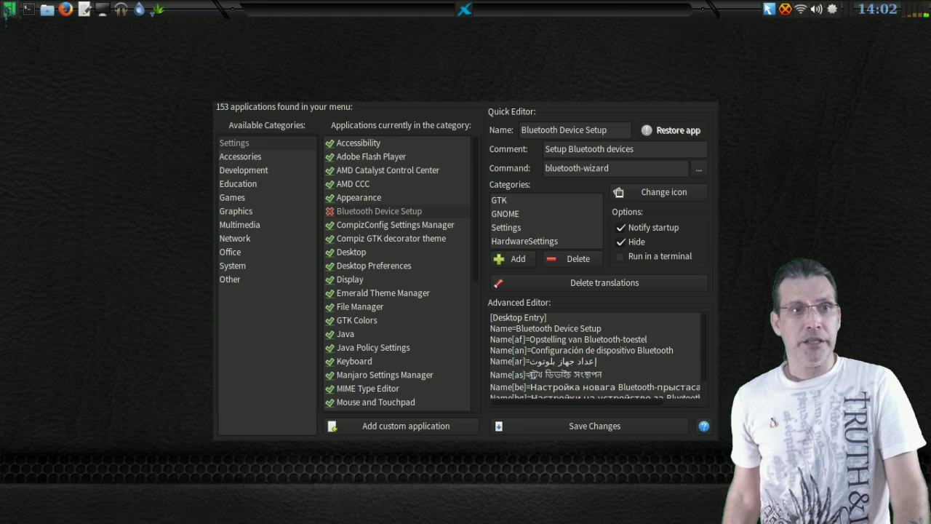
- Check which applications the Whisker Menu lists under Games, and close the menu
click(10, 9)
click(120, 86)
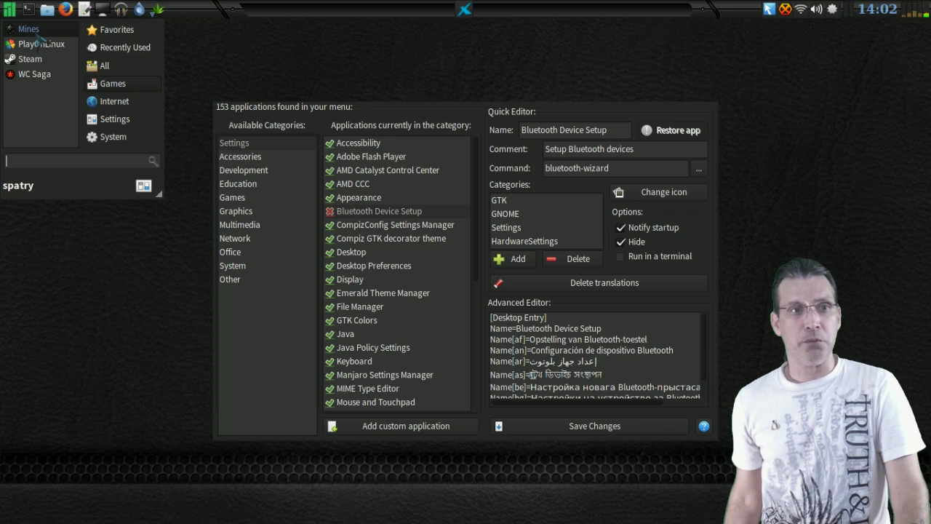
click(200, 56)
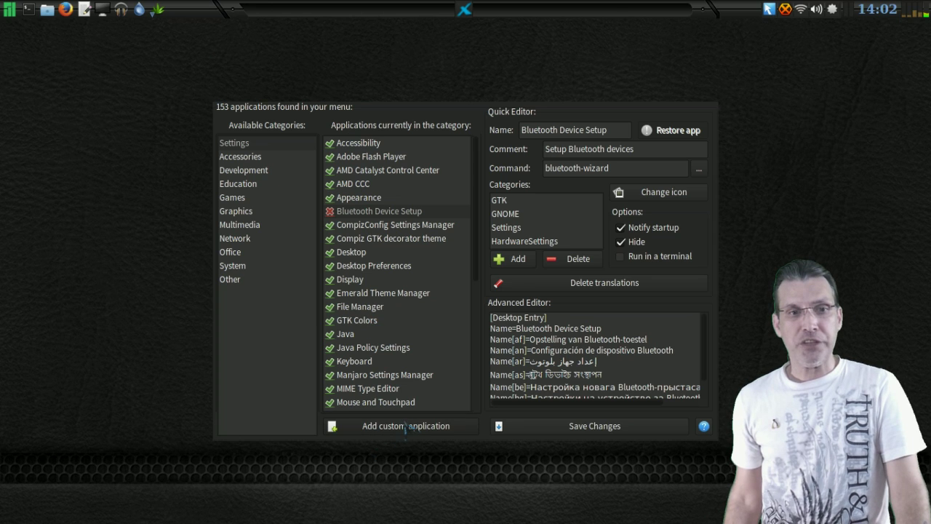
- Start a custom application entry with the name "test", the comment "test" and the command "thunar"
click(387, 428)
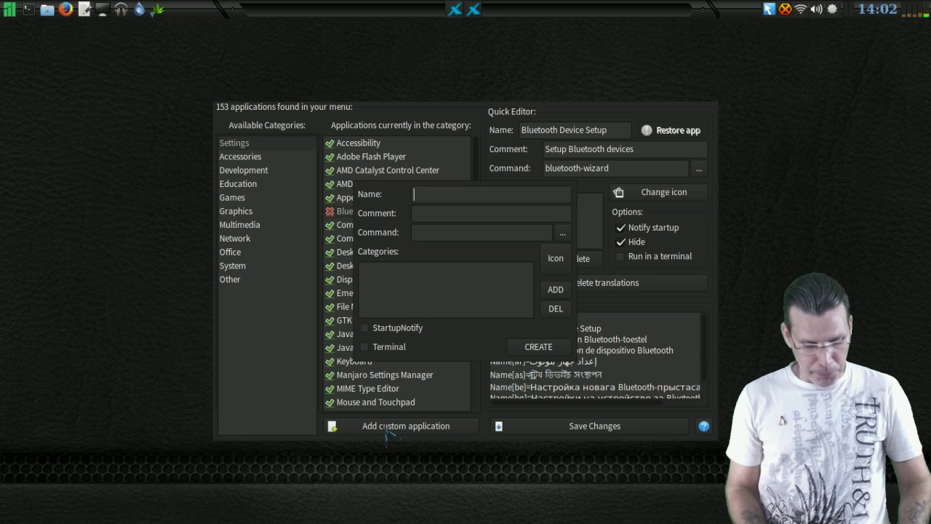
text(tes)
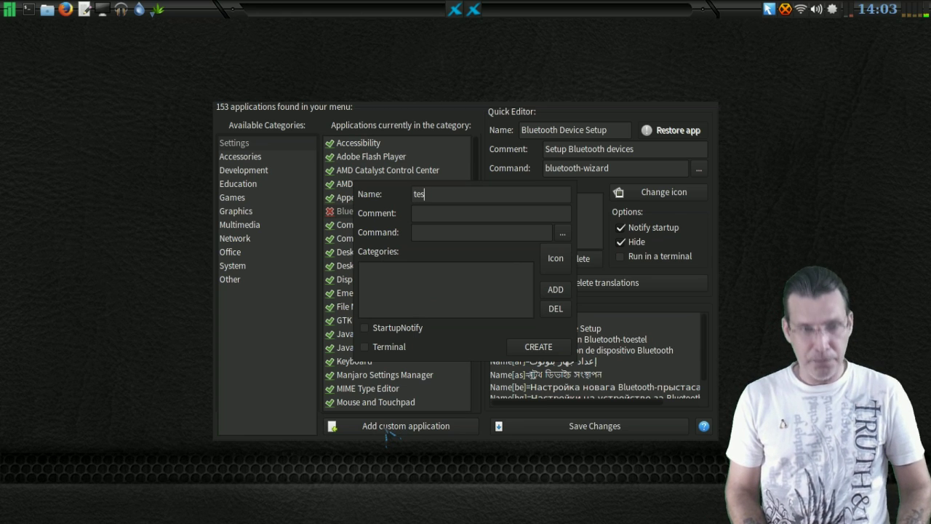
text(t)
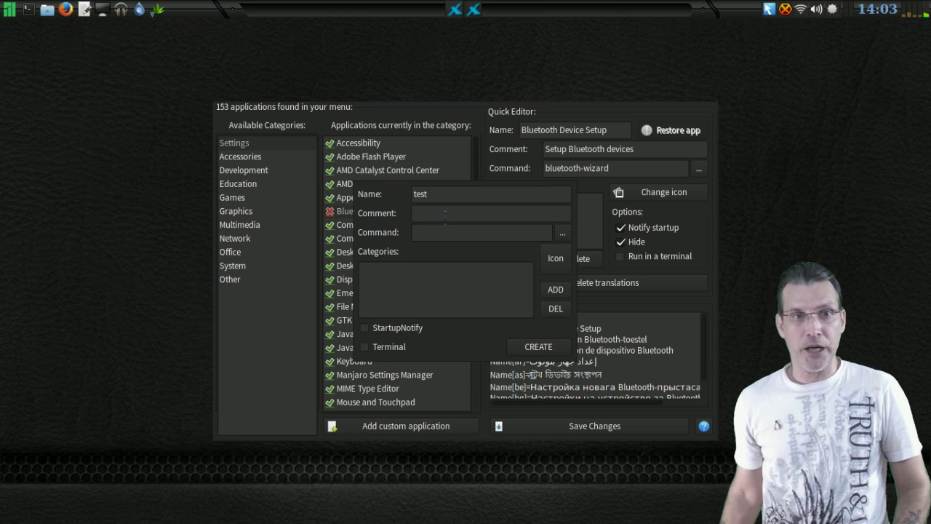
click(416, 212)
text(test)
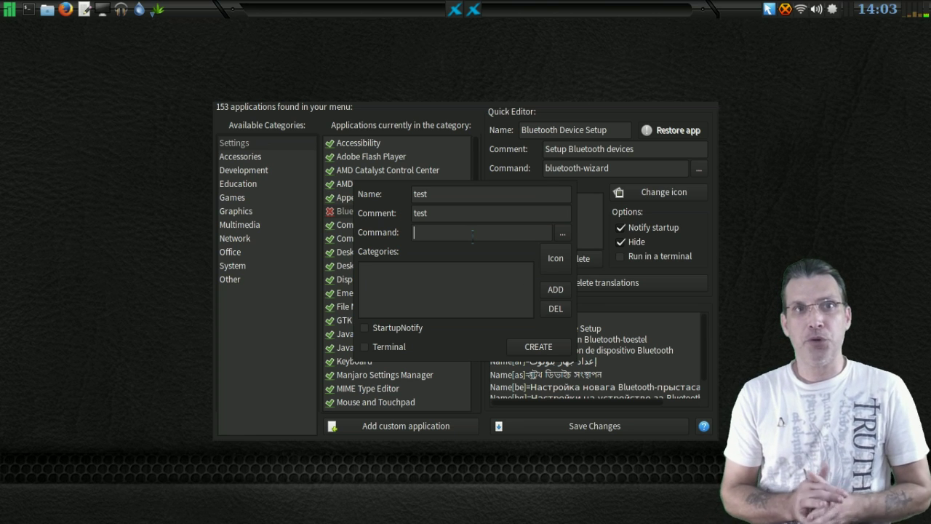
text(hunar)
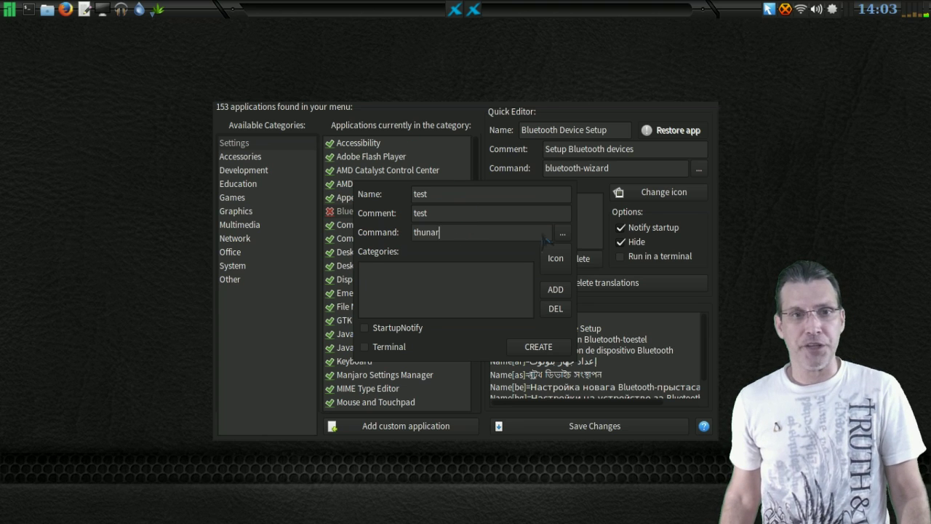
- Assign folder_home.png from /usr/share/icons/gnome/16x16/places as the custom application's icon
click(557, 263)
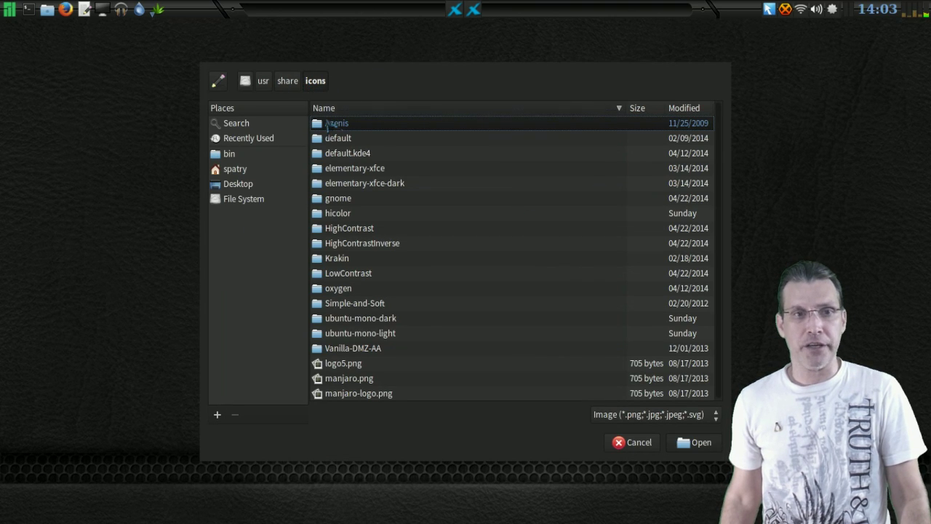
double_click(336, 199)
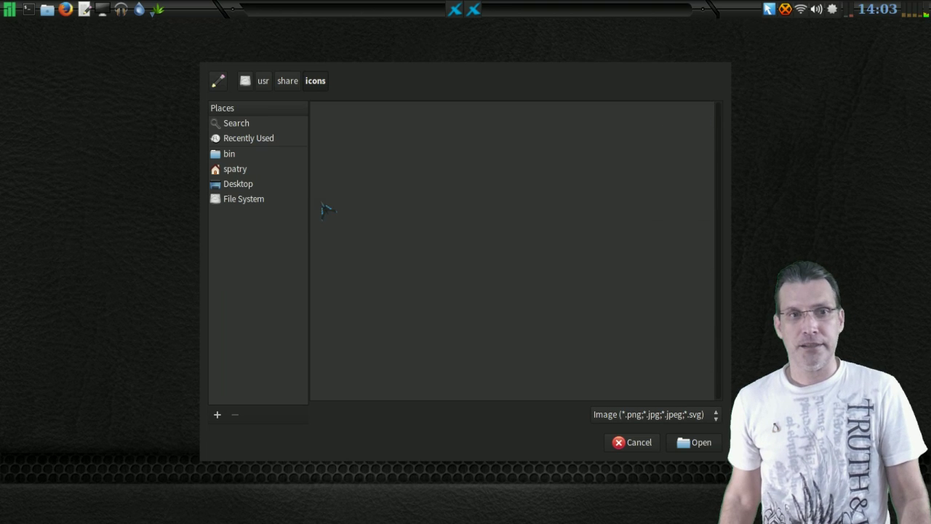
click(318, 141)
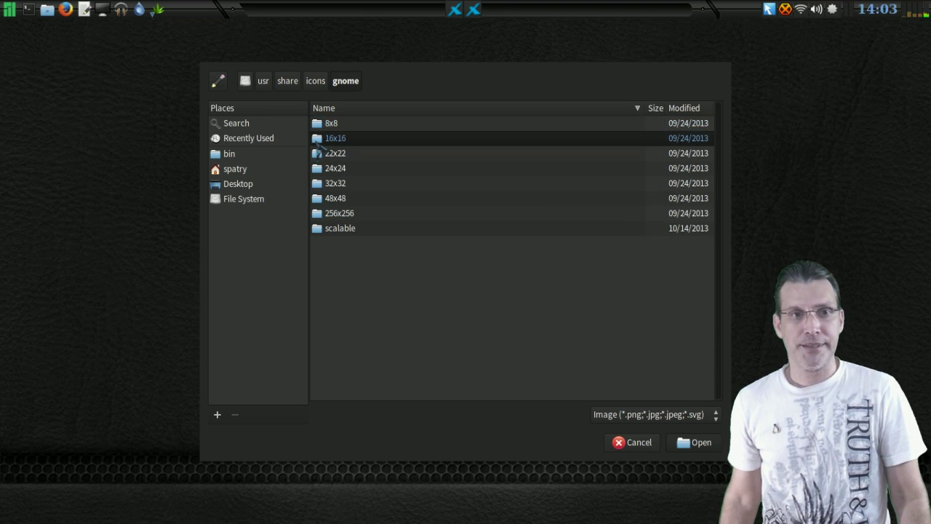
double_click(318, 143)
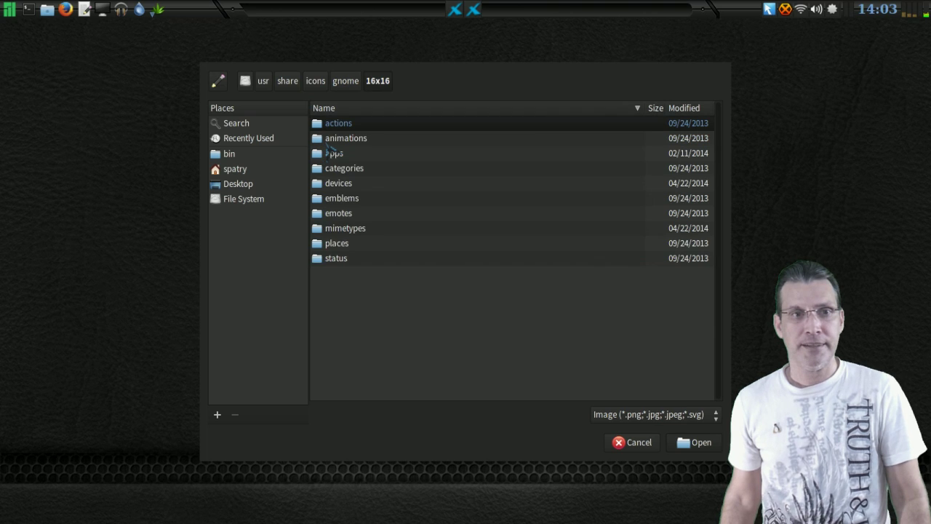
double_click(343, 245)
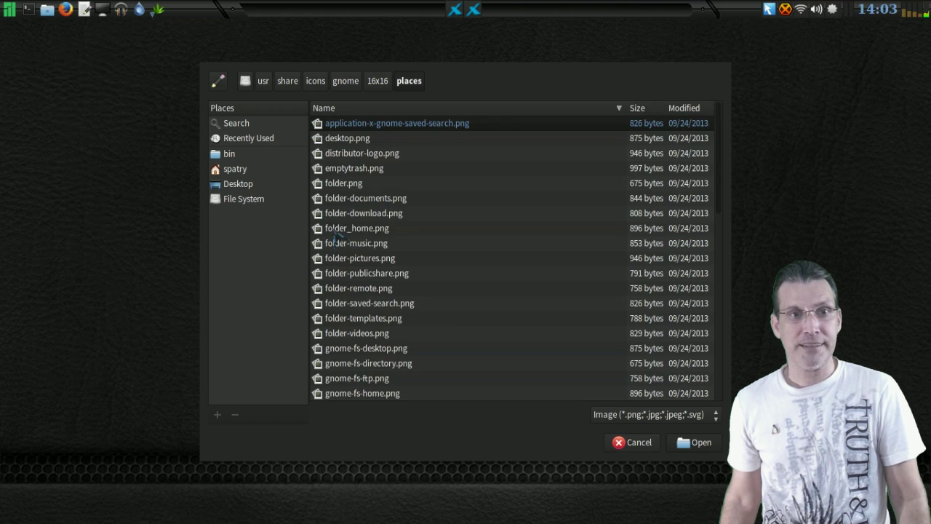
click(365, 215)
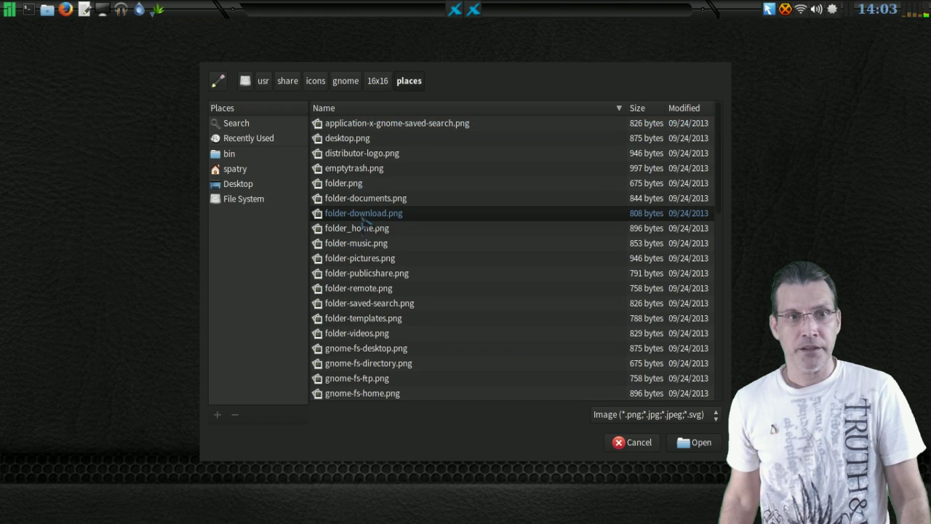
scroll(375, 239, down, 1)
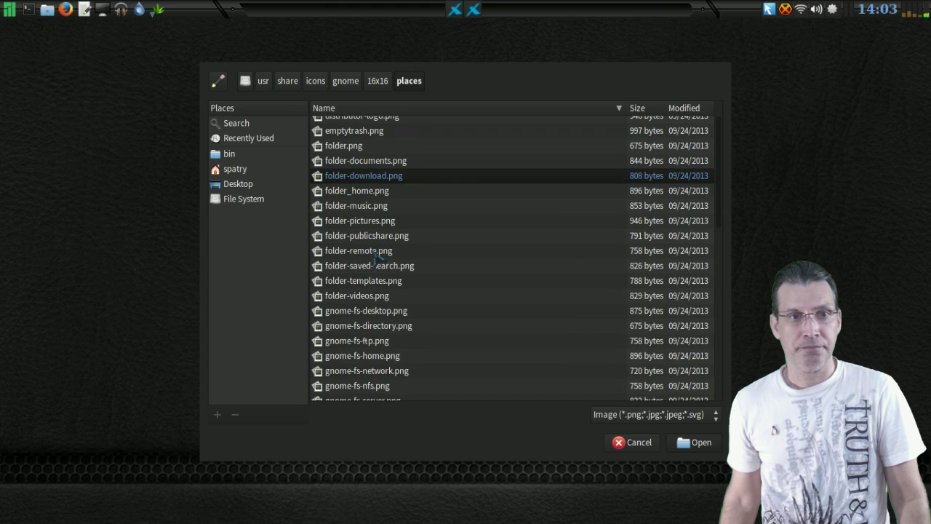
click(346, 190)
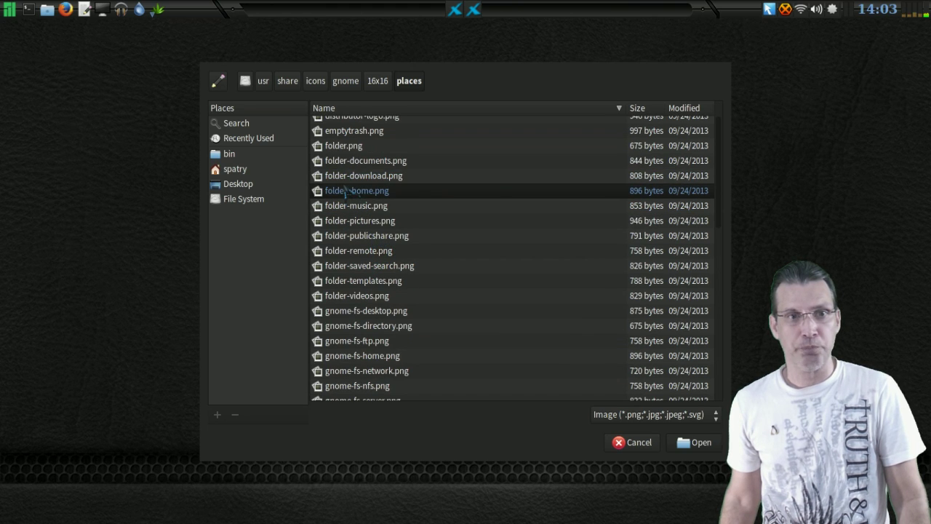
click(690, 442)
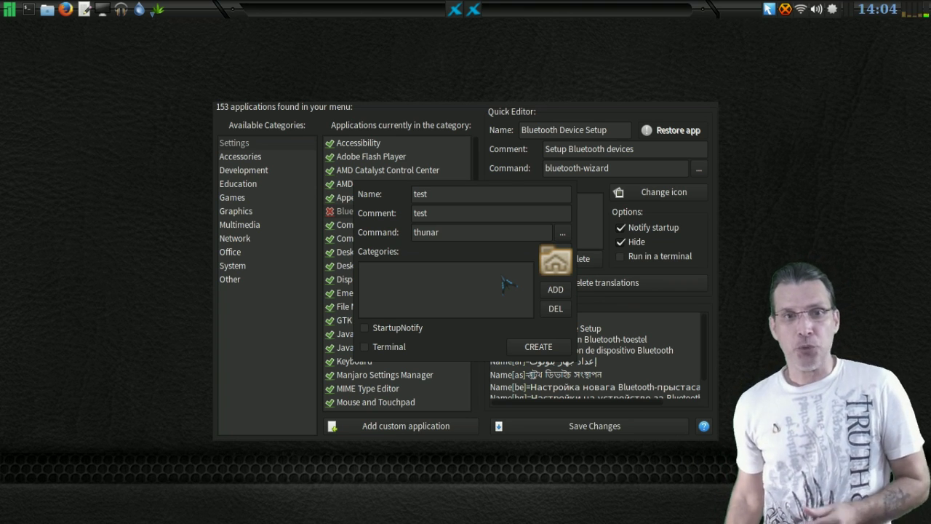
- Add the Game category to the custom application and create its menu entry
click(554, 291)
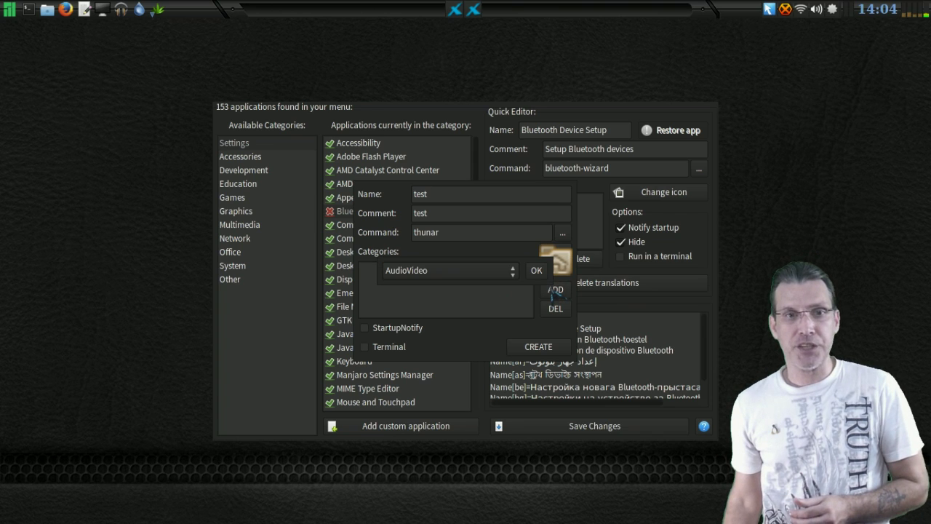
click(455, 270)
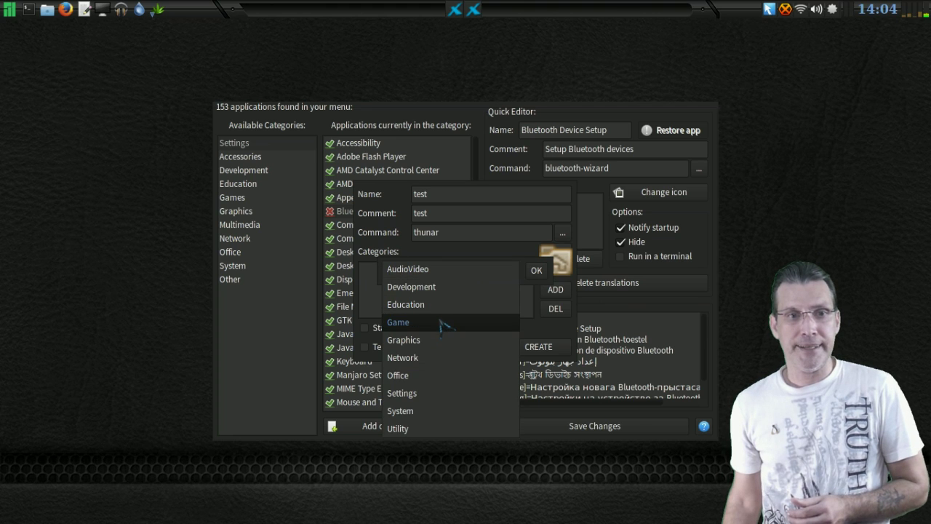
click(442, 322)
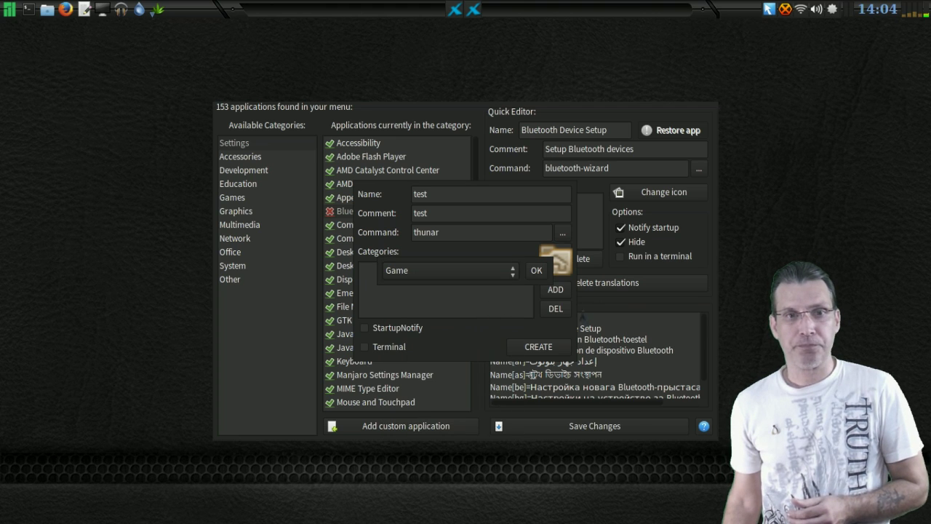
click(538, 271)
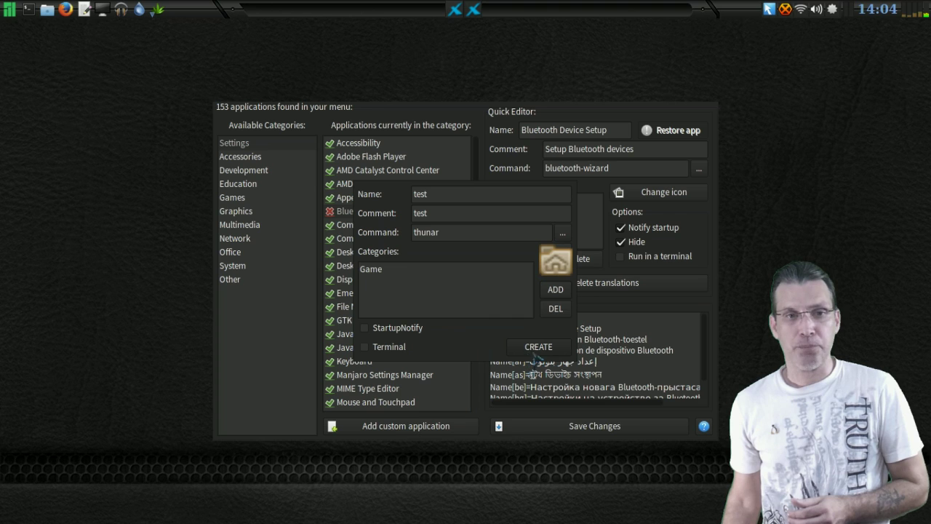
click(537, 351)
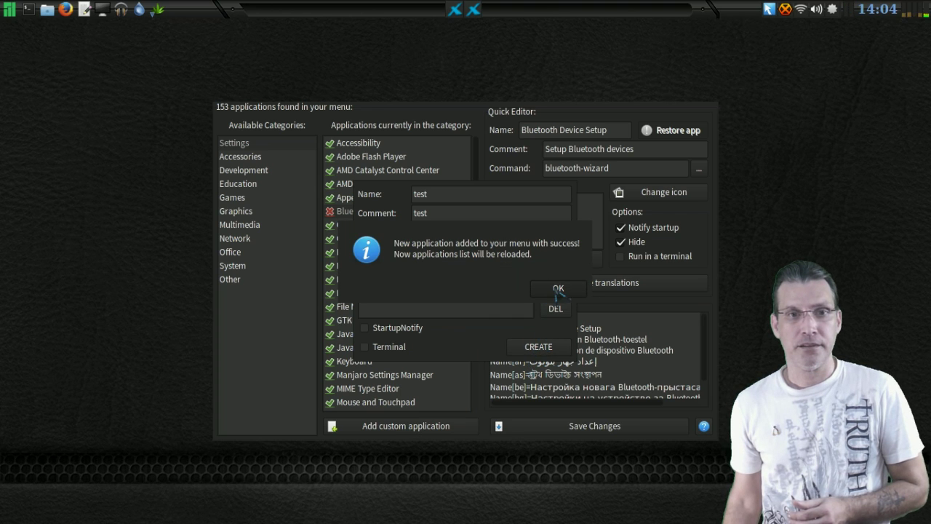
click(551, 288)
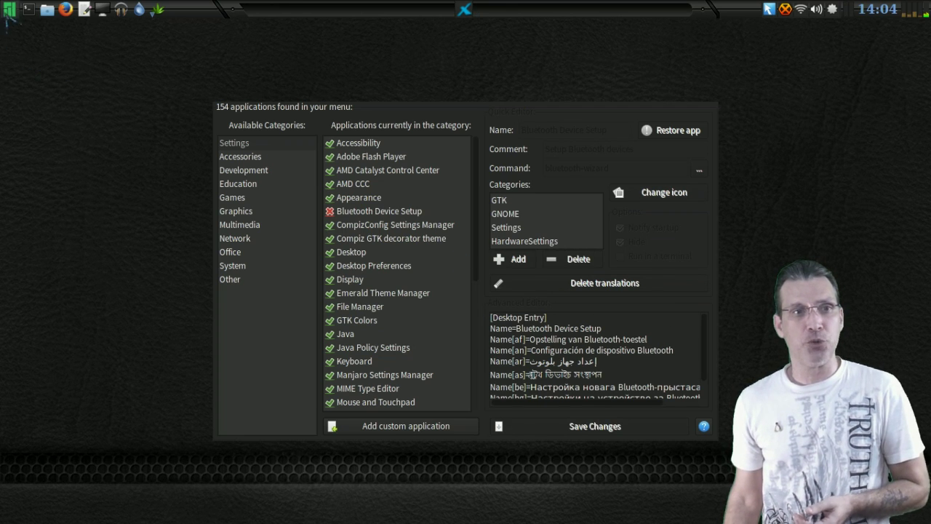
- Check the Whisker Menu's Games category for the test entry, and load that entry from Games in the menu editor
click(10, 10)
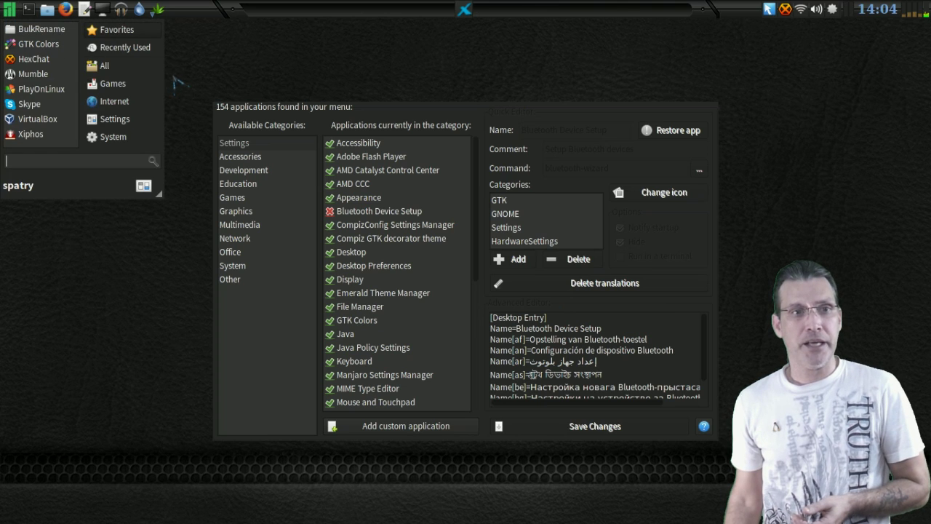
click(134, 84)
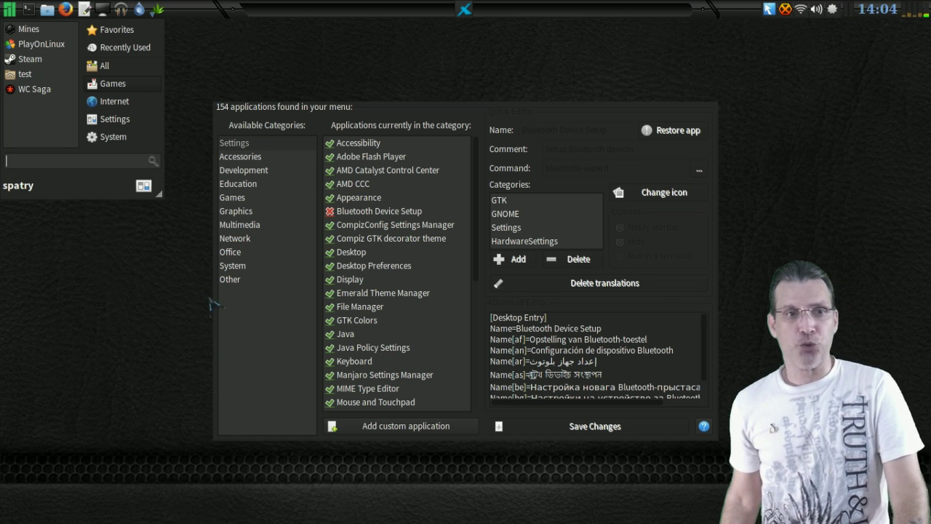
click(238, 207)
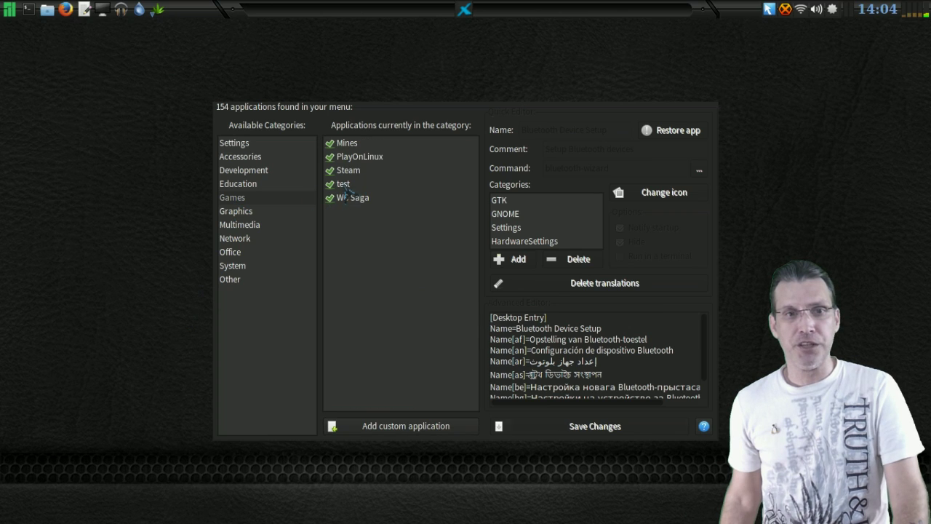
click(343, 184)
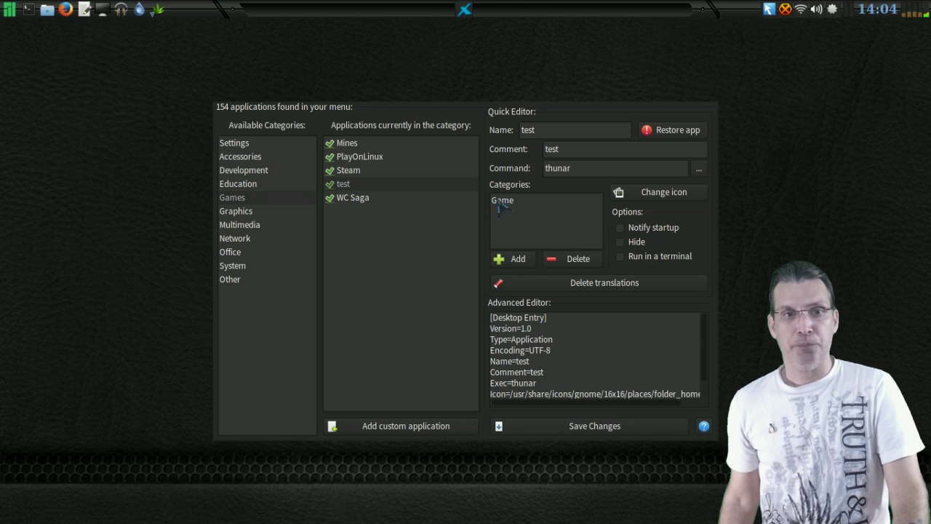
- Remove the Game category from the test entry and save the changes
click(584, 263)
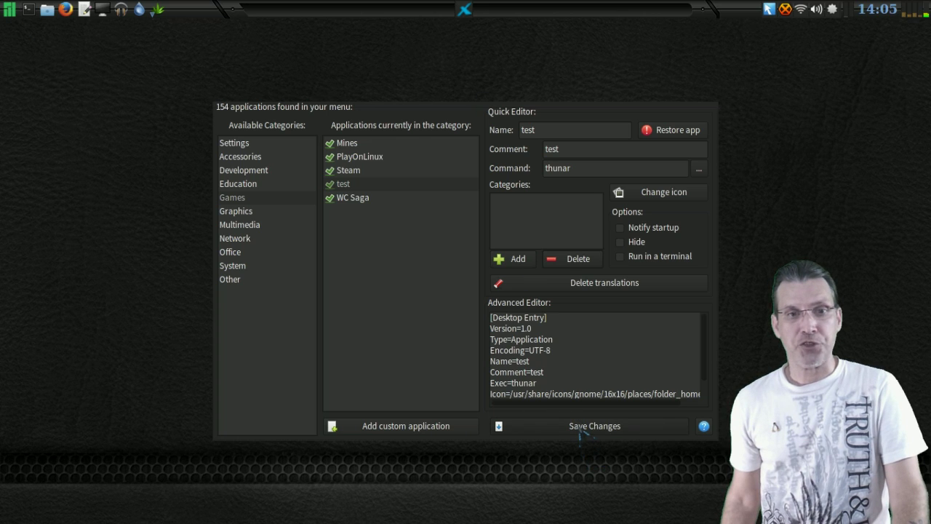
click(579, 432)
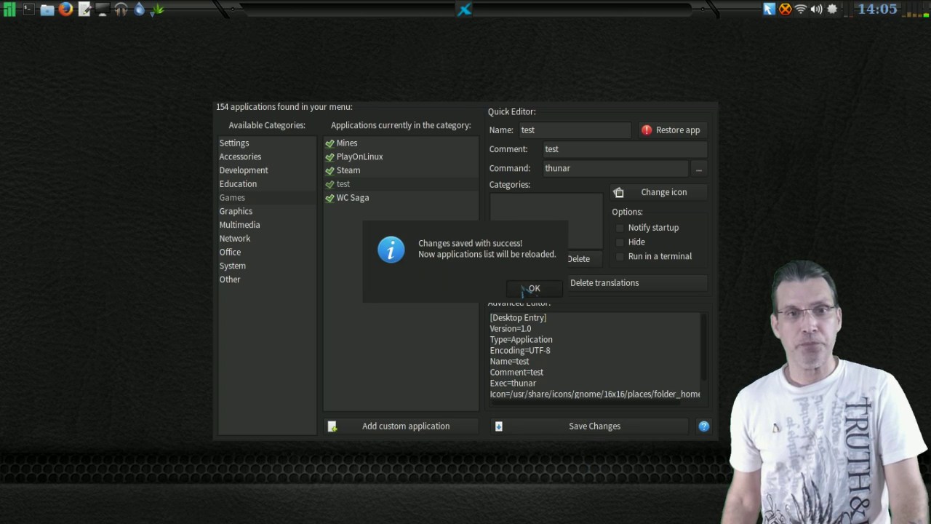
click(525, 289)
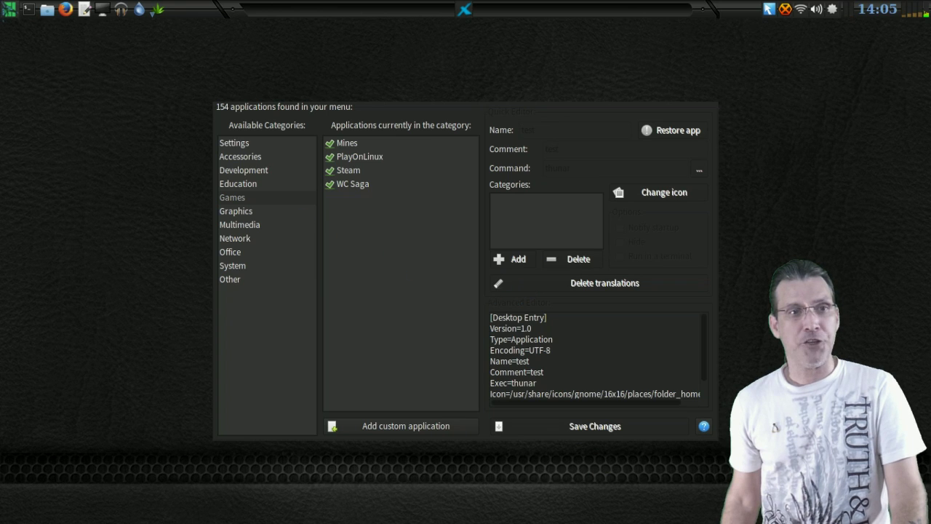
- Check whether the Whisker Menu's Games category still lists the test entry
click(8, 10)
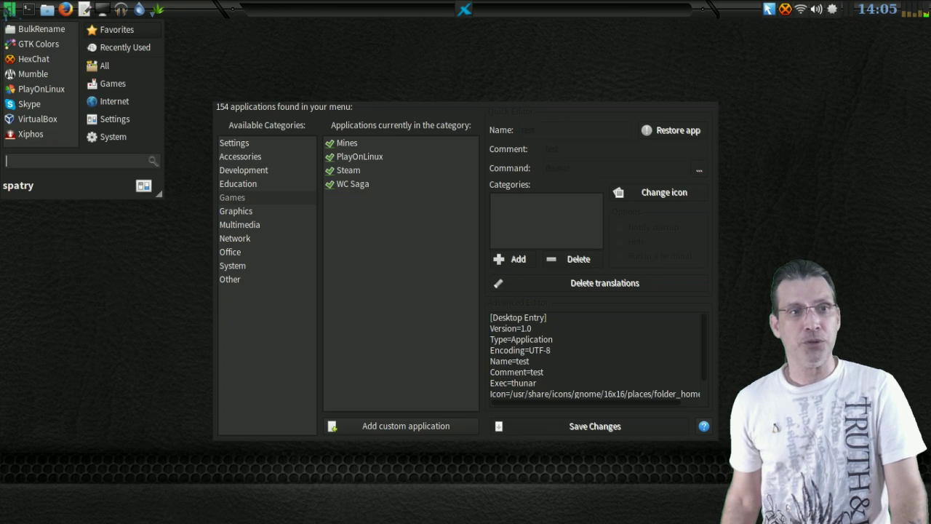
click(131, 85)
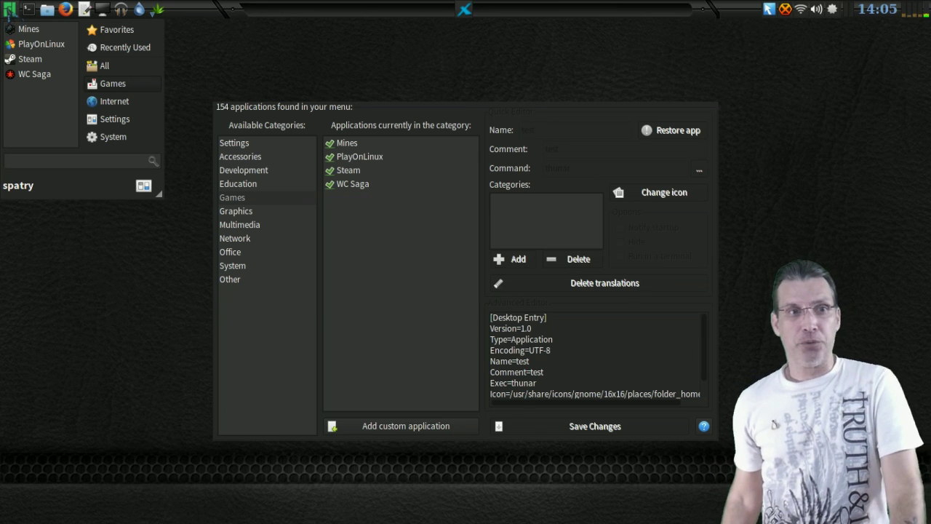
click(238, 282)
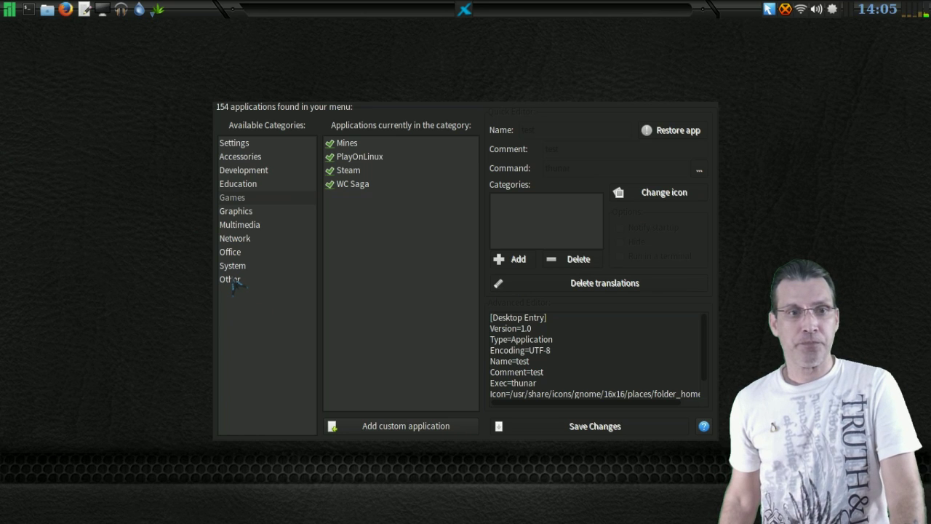
- Turn on the Hide option for the test entry in the Other category, and reload that category without saving
click(240, 281)
scroll(406, 396, down, 3)
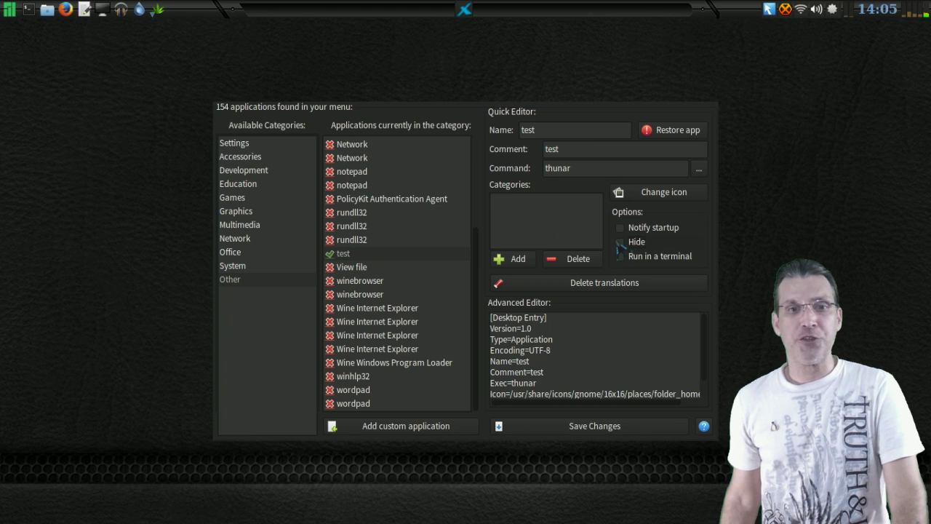
click(620, 242)
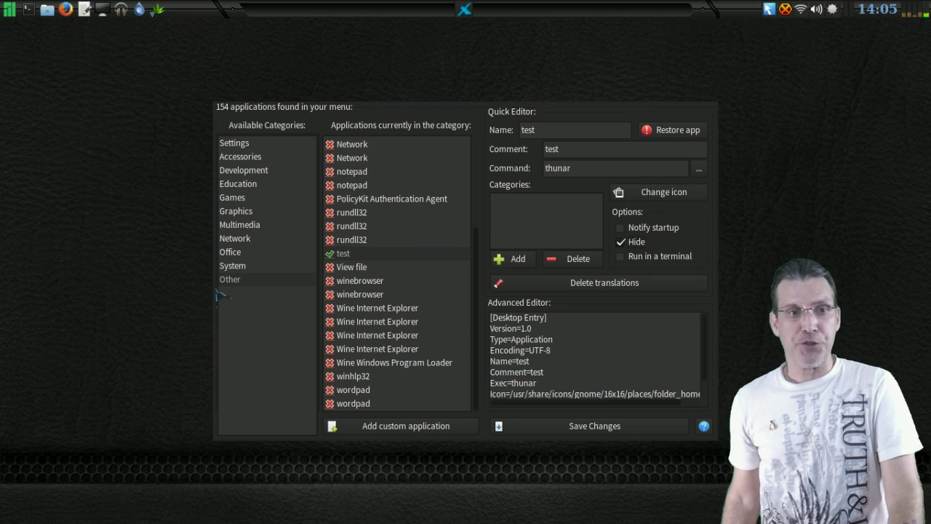
click(229, 281)
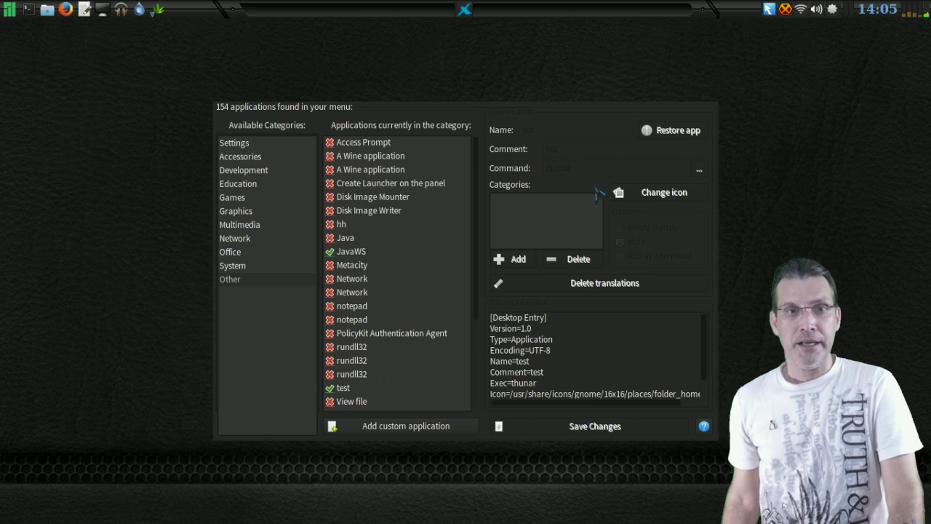
scroll(374, 250, down, 3)
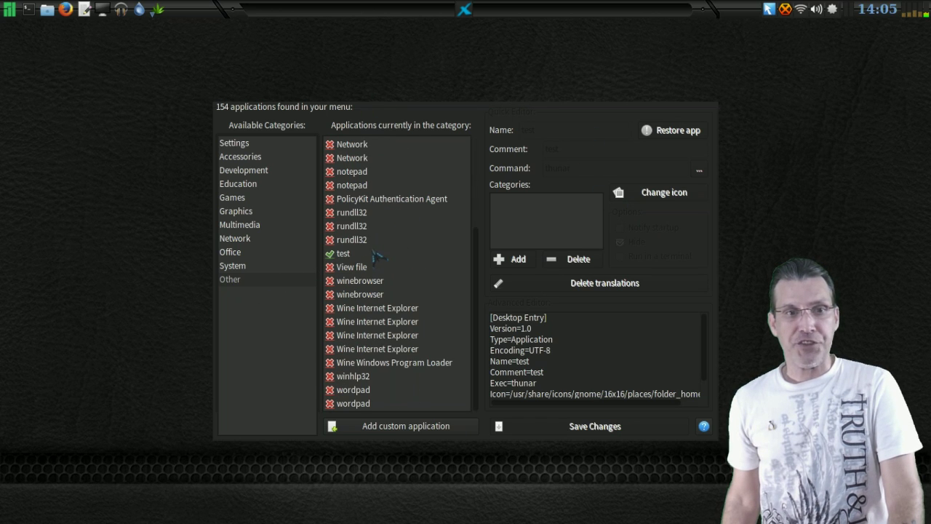
- Turn on the Hide option for the JavaWS entry in Other, and reload the category without saving
scroll(368, 255, up, 2)
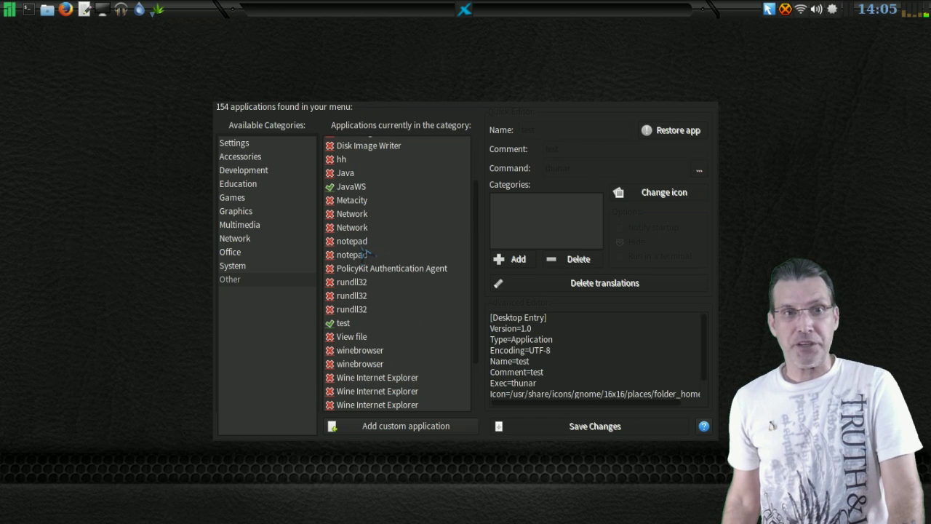
click(348, 188)
scroll(413, 225, down, 2)
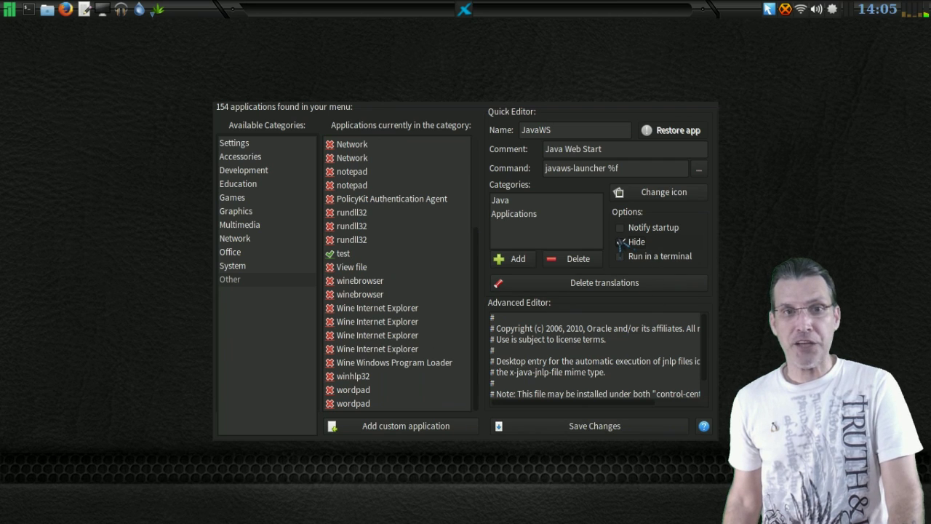
click(620, 241)
scroll(434, 258, up, 4)
click(440, 251)
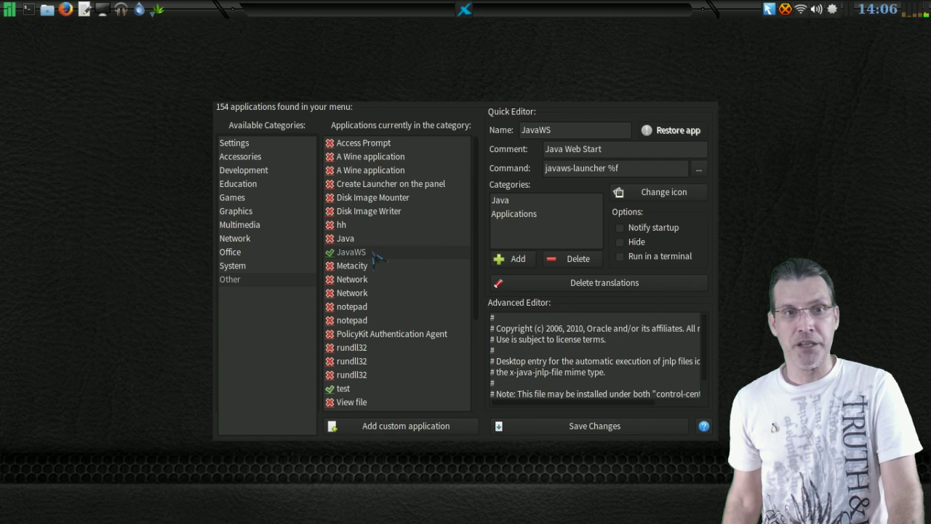
click(620, 241)
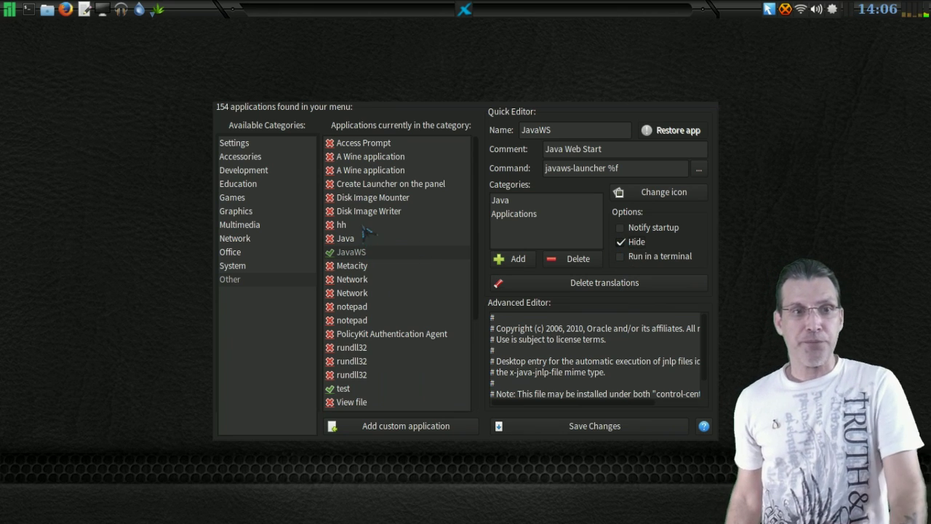
click(228, 282)
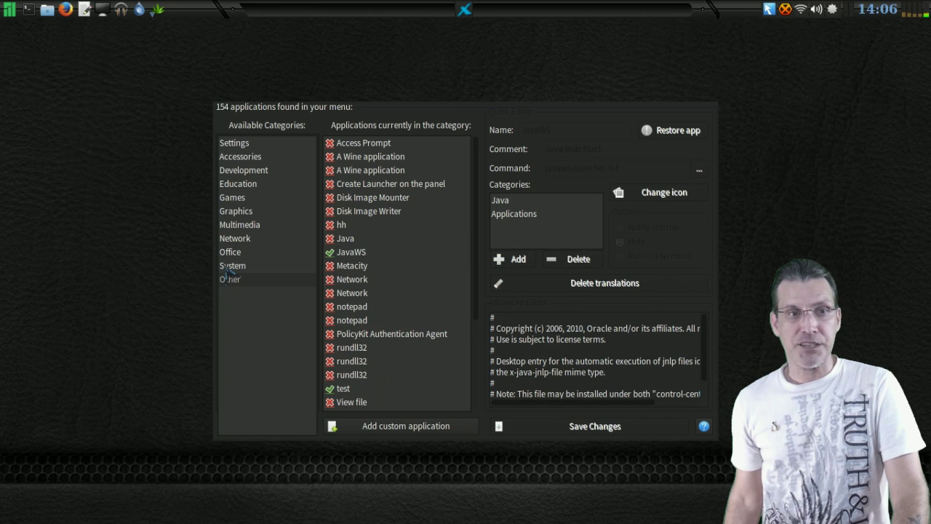
- Look through the System, Office, Network, Multimedia and Graphics categories to see which applications are shown or hidden
click(229, 267)
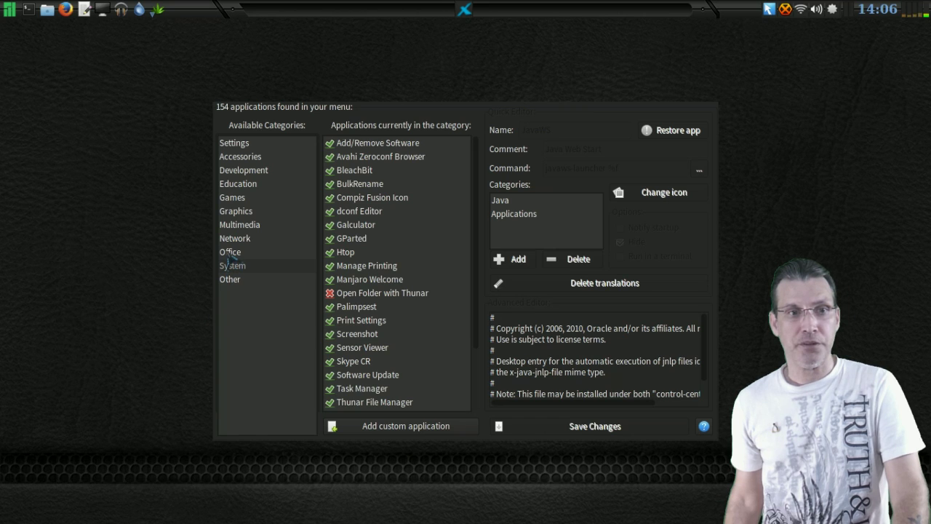
click(230, 253)
click(234, 240)
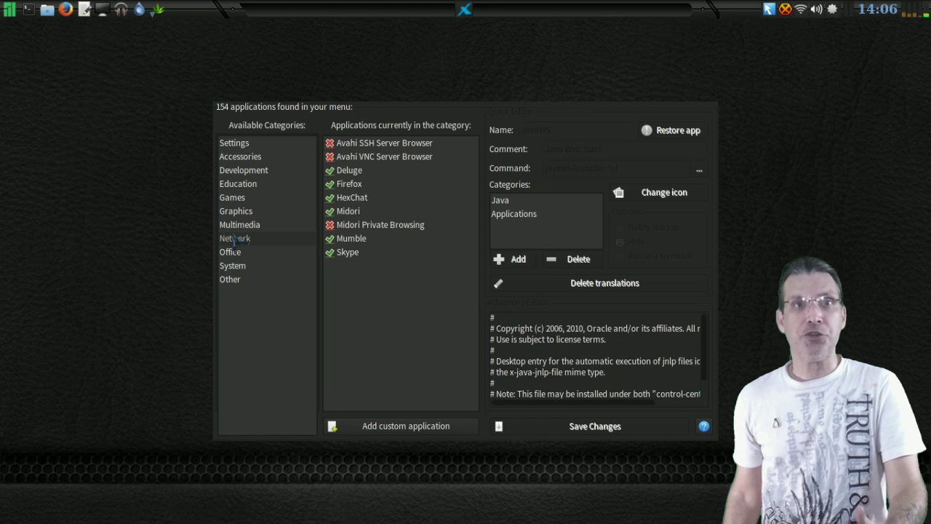
click(237, 226)
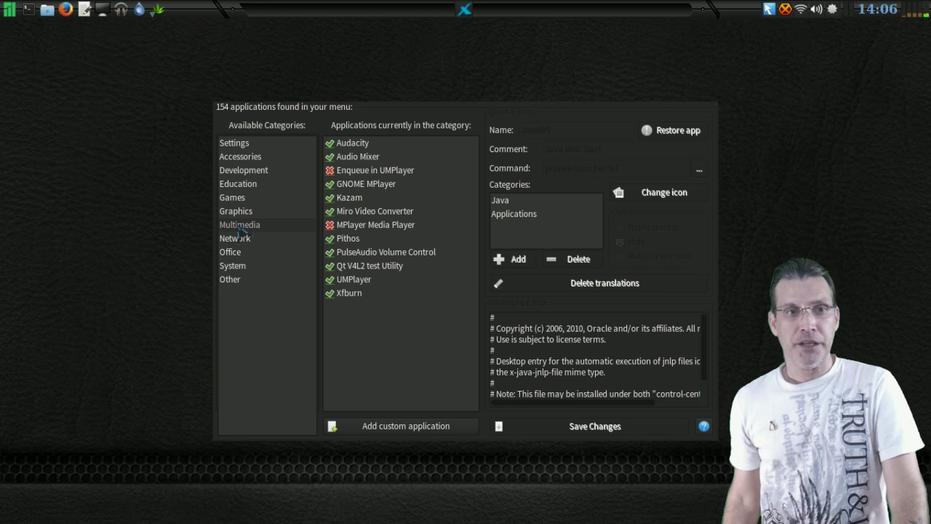
click(236, 212)
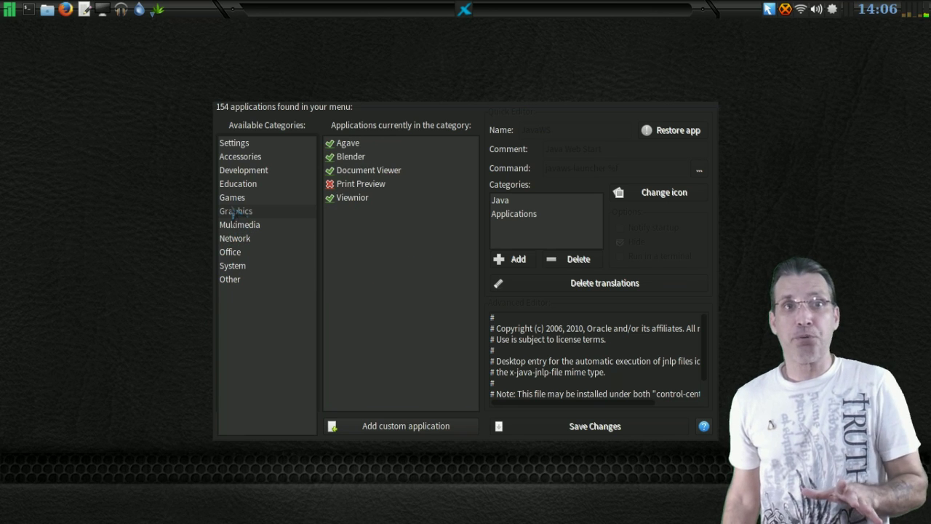
- Load the Open Folder with Thunar entry from the System category and review its assigned categories
click(233, 266)
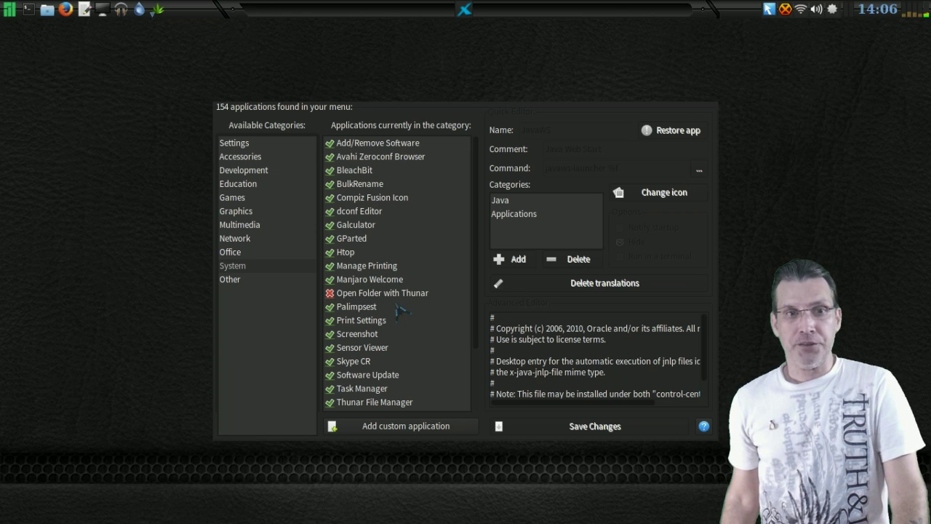
click(387, 284)
click(391, 295)
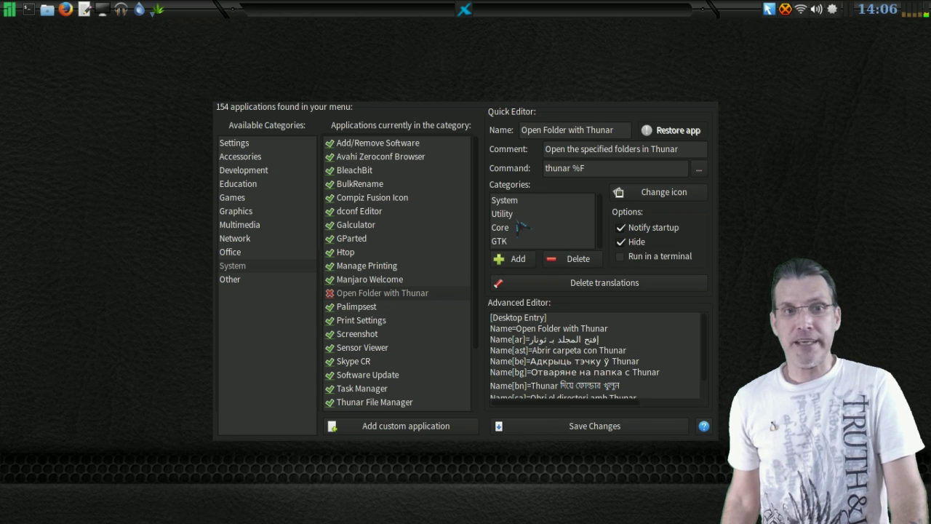
scroll(503, 231, down, 2)
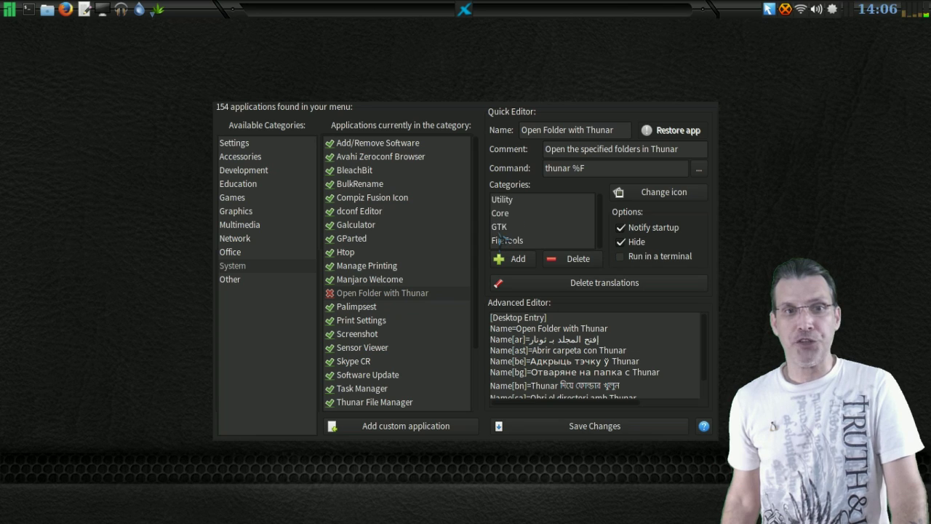
scroll(522, 237, up, 2)
scroll(523, 237, down, 2)
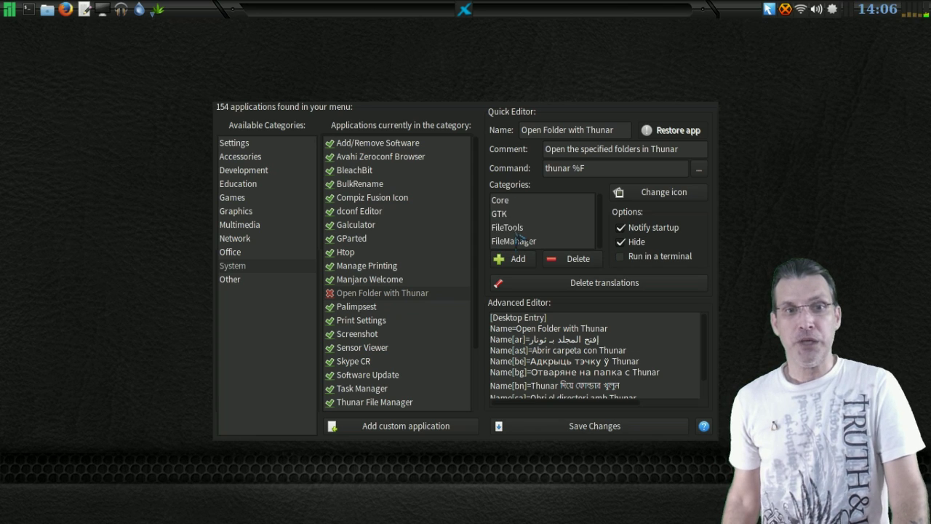
scroll(522, 237, up, 2)
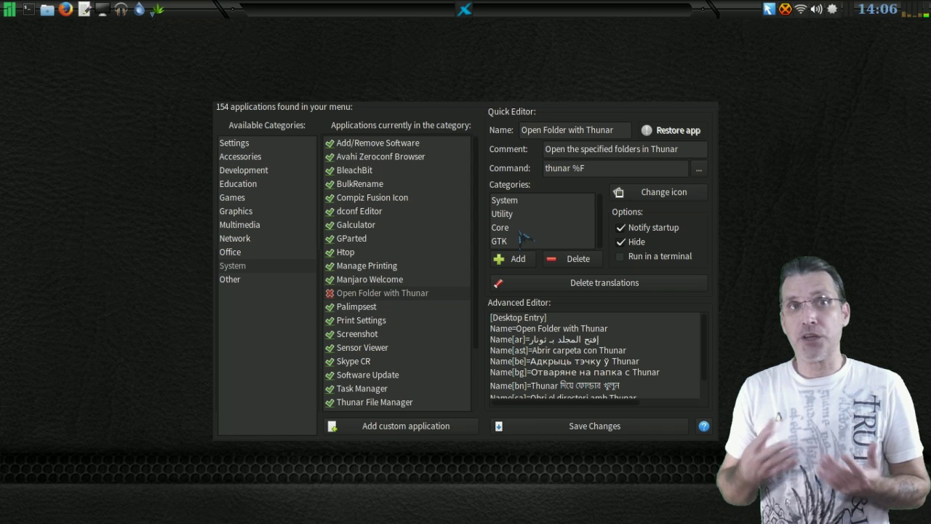